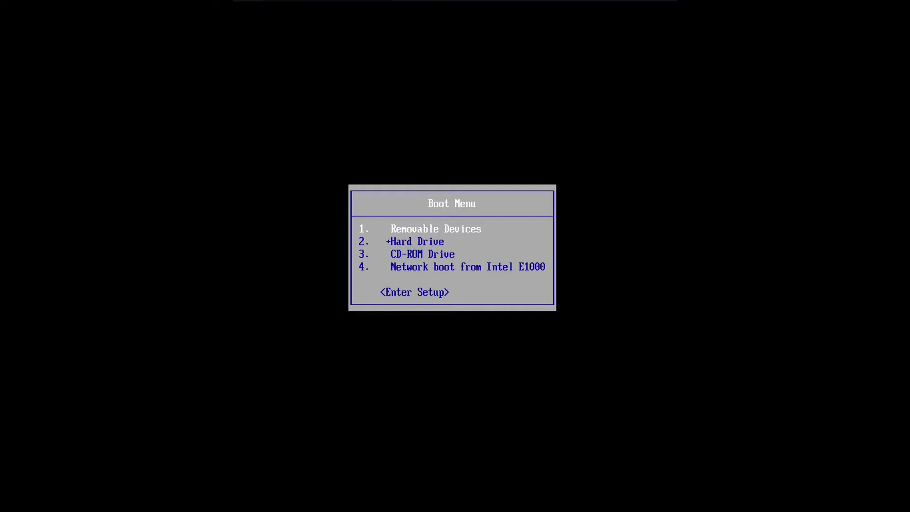
Step: Disconnect the CD/DVD (SATA) drive and connect it to ubuntu-20.04.1-desktop-amd64.iso from the vmware folder
{"action": "left_click", "coordinate": [346, 11]}
{"action": "mouse_move", "coordinate": [423, 56]}
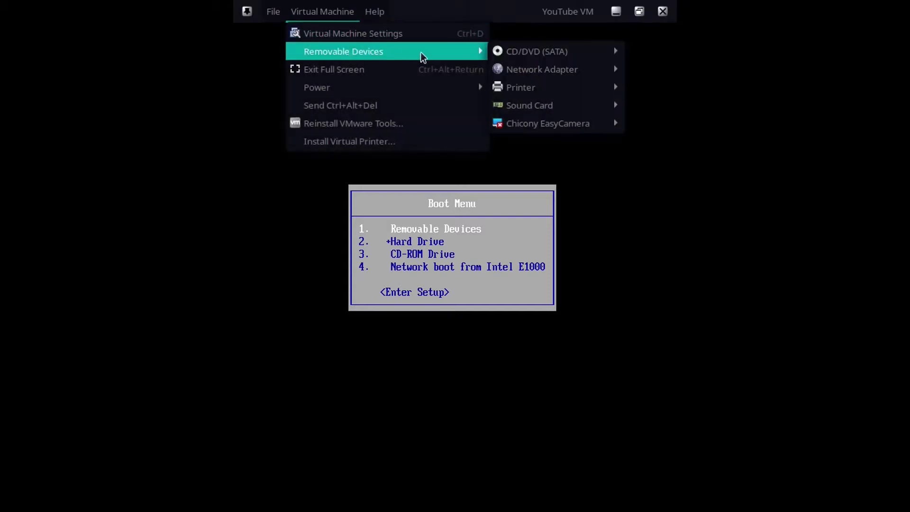
{"action": "mouse_move", "coordinate": [593, 55]}
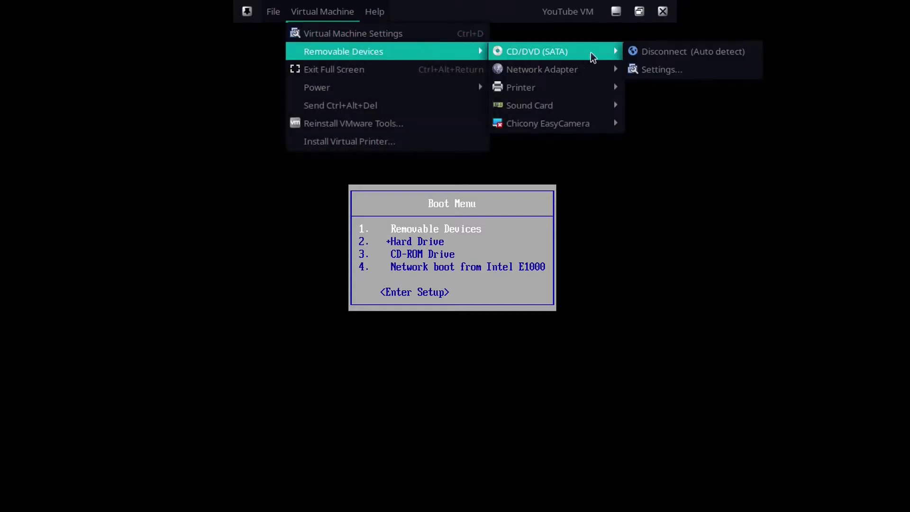
{"action": "left_click", "coordinate": [659, 55]}
{"action": "left_click", "coordinate": [669, 86]}
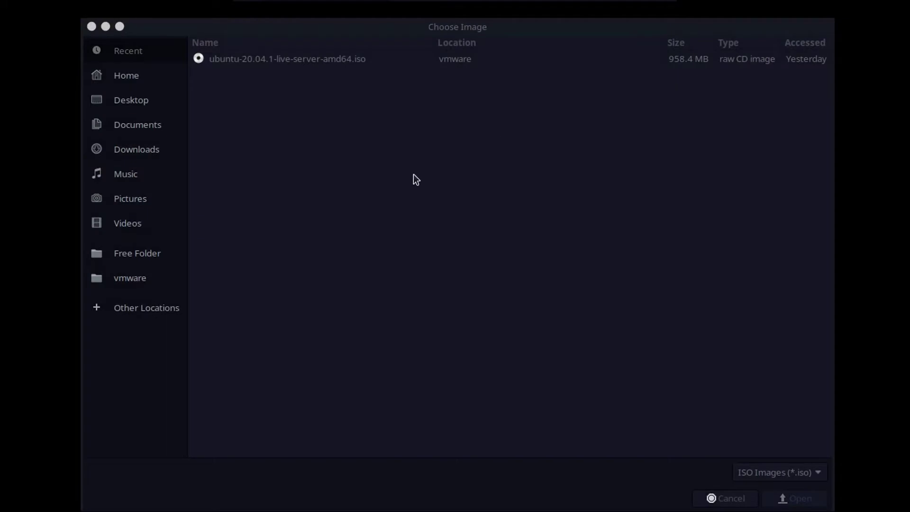
{"action": "left_click", "coordinate": [160, 277]}
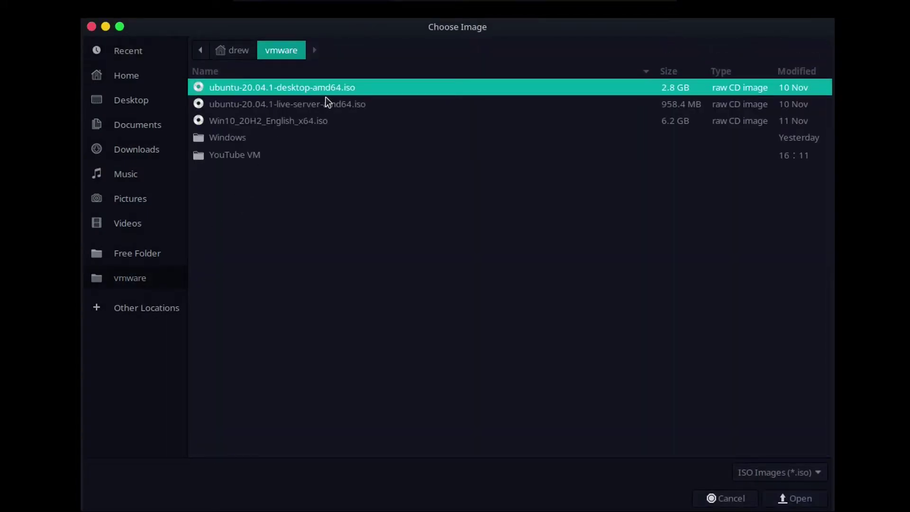
{"action": "left_click", "coordinate": [799, 497]}
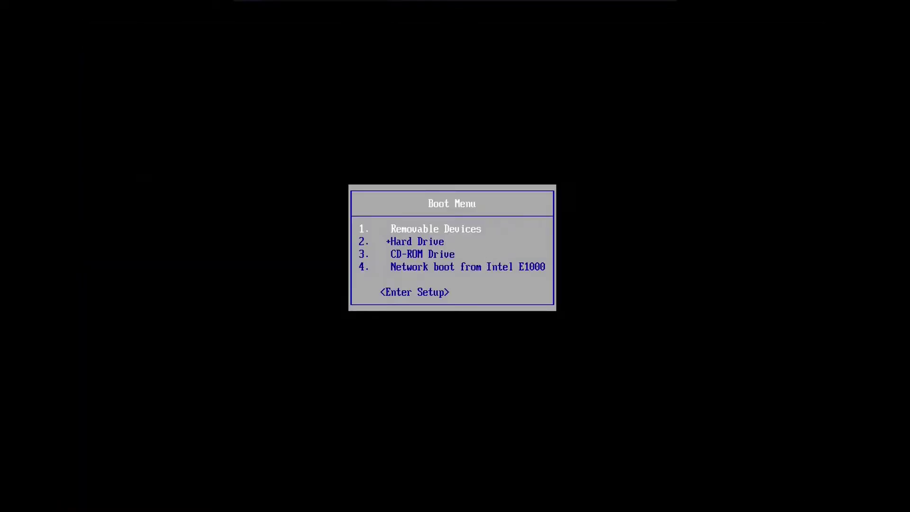
Step: Boot from the CD-ROM Drive, keep English and the English (US) keyboard, and include third-party software
{"action": "key", "text": "Down"}
{"action": "key", "text": "Down"}
{"action": "key", "text": "Return"}
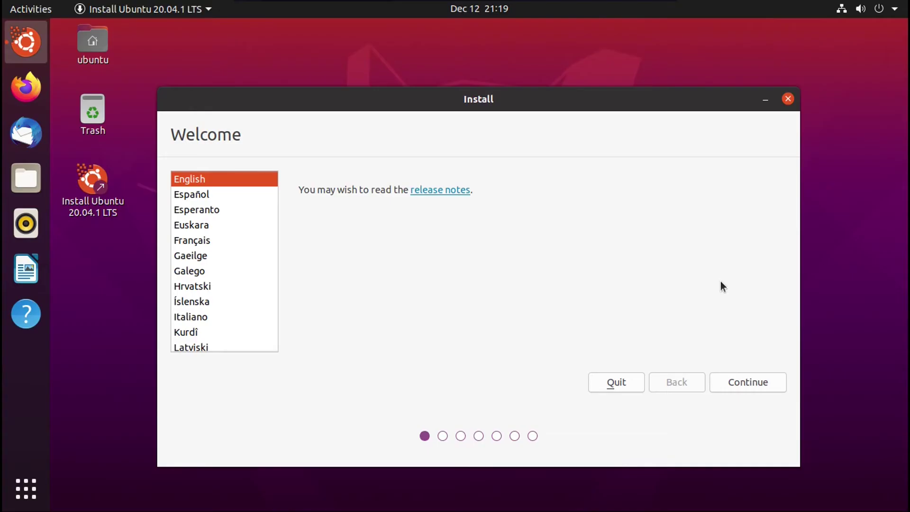
{"action": "left_click", "coordinate": [750, 383]}
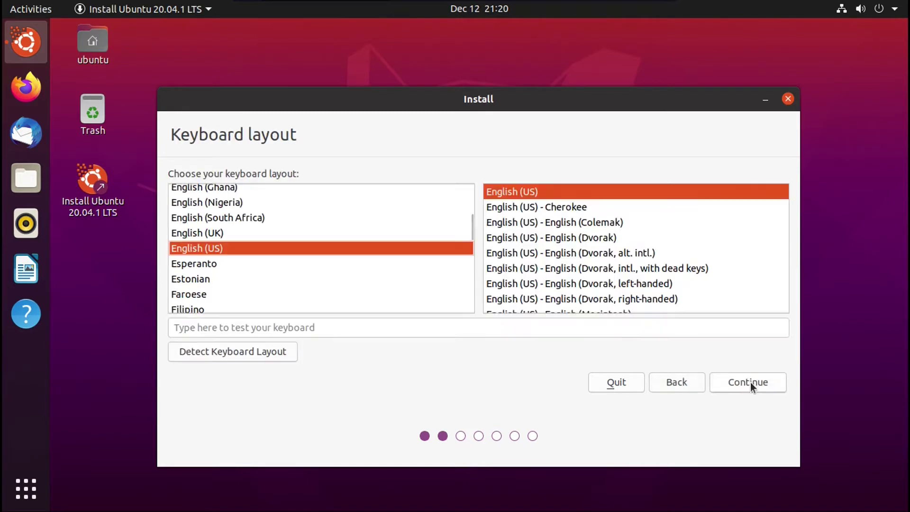
{"action": "left_click", "coordinate": [750, 382]}
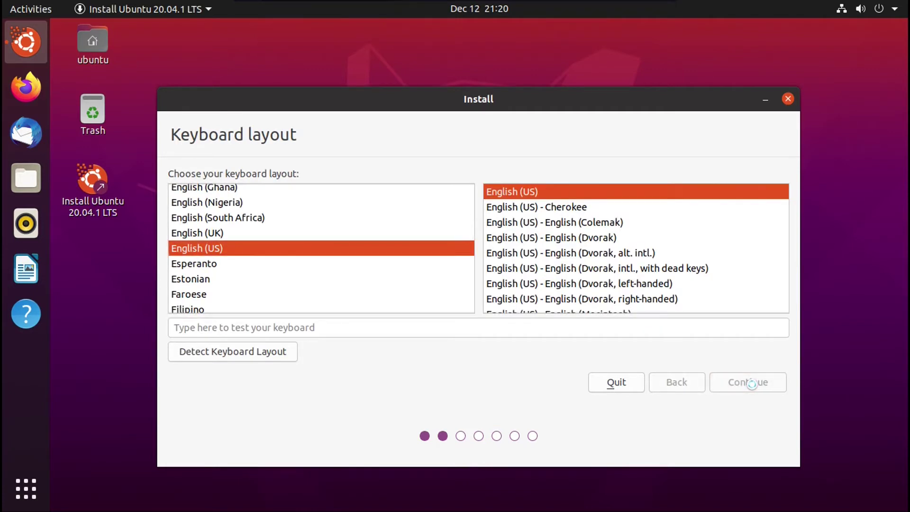
{"action": "left_click", "coordinate": [214, 318]}
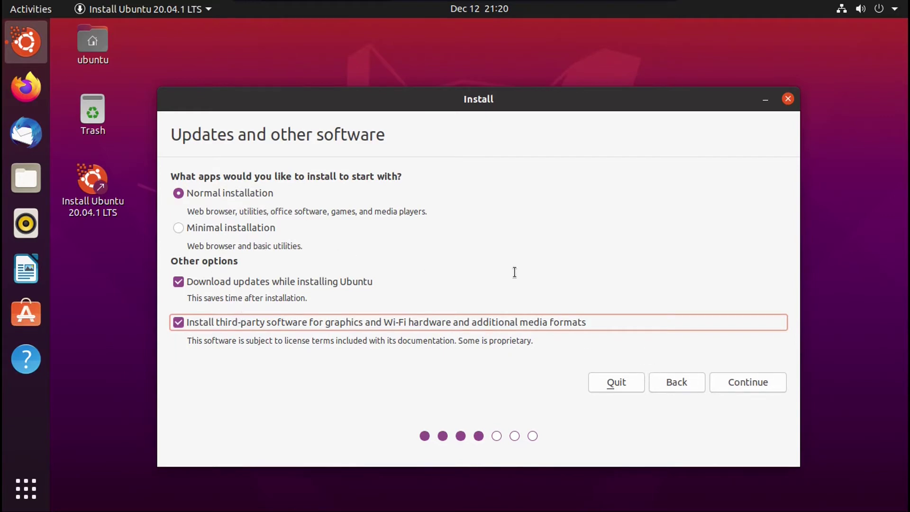
Step: Choose 'Something else' partitioning and select the /dev/sda5 ext4 partition
{"action": "left_click", "coordinate": [731, 386]}
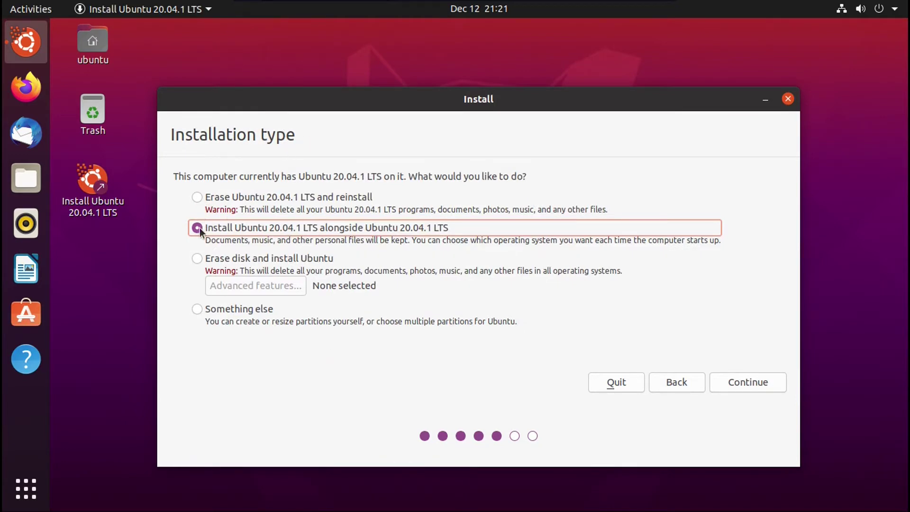
{"action": "left_click", "coordinate": [211, 309]}
{"action": "left_click", "coordinate": [743, 386]}
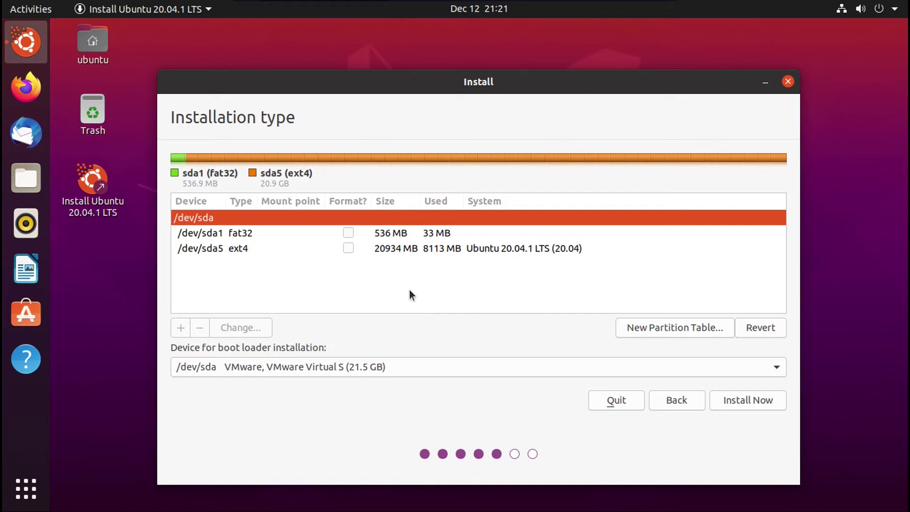
{"action": "left_click", "coordinate": [493, 249]}
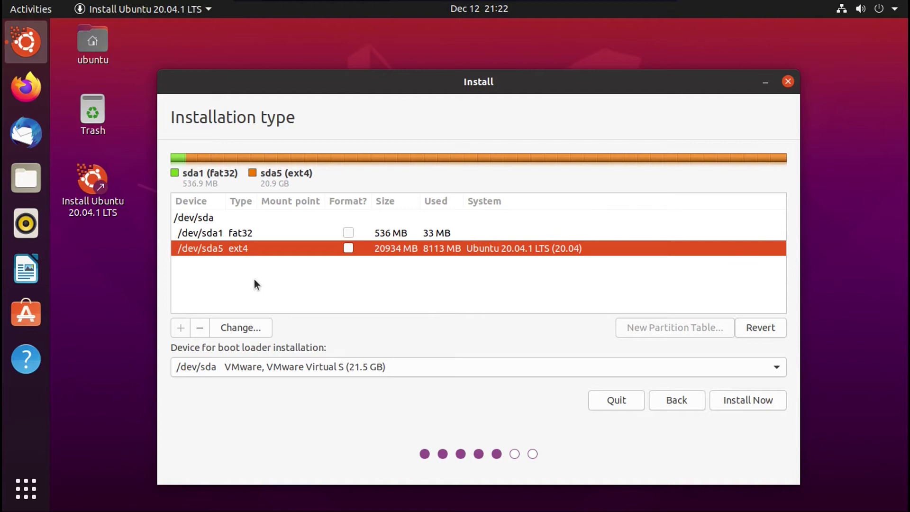
Step: Set /dev/sda5 to Ext4 journaling file system mounted at /, leaving Format unchecked
{"action": "left_click", "coordinate": [248, 329]}
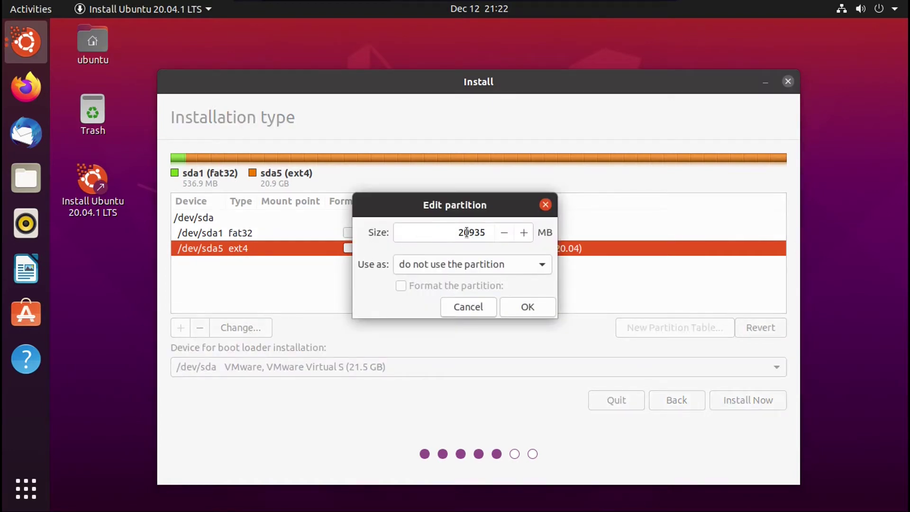
{"action": "left_click", "coordinate": [402, 265]}
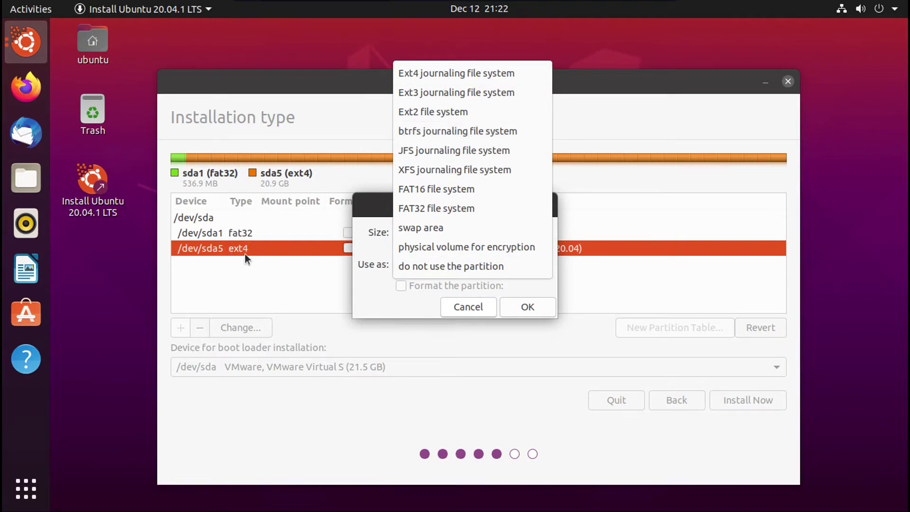
{"action": "left_click", "coordinate": [424, 76]}
{"action": "left_click", "coordinate": [431, 308]}
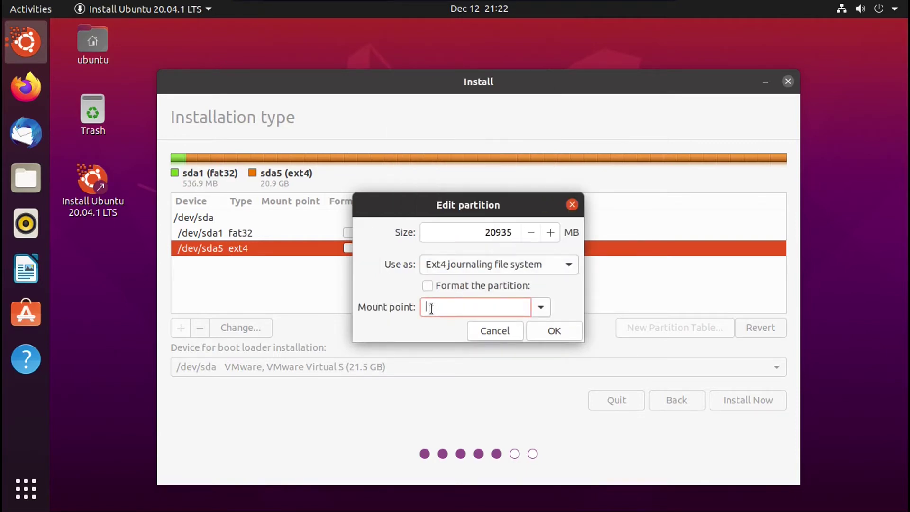
{"action": "type", "text": "/"}
{"action": "left_click", "coordinate": [554, 331]}
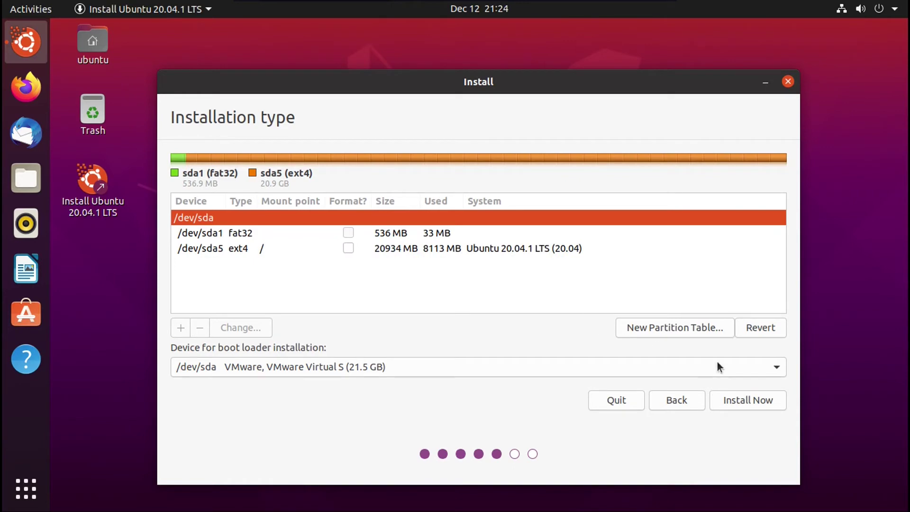
Step: Start the installation with Install Now and continue past both unformatted-partition warnings
{"action": "left_click", "coordinate": [737, 400]}
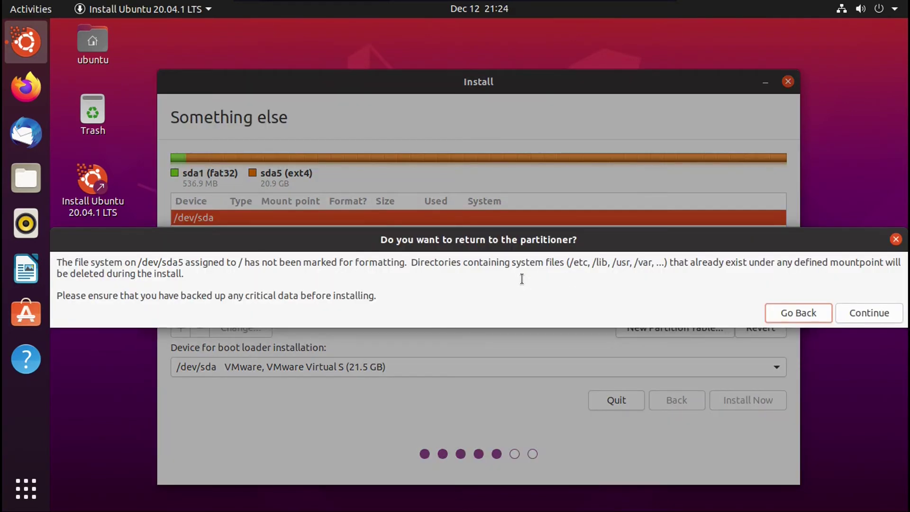
{"action": "left_click", "coordinate": [861, 311]}
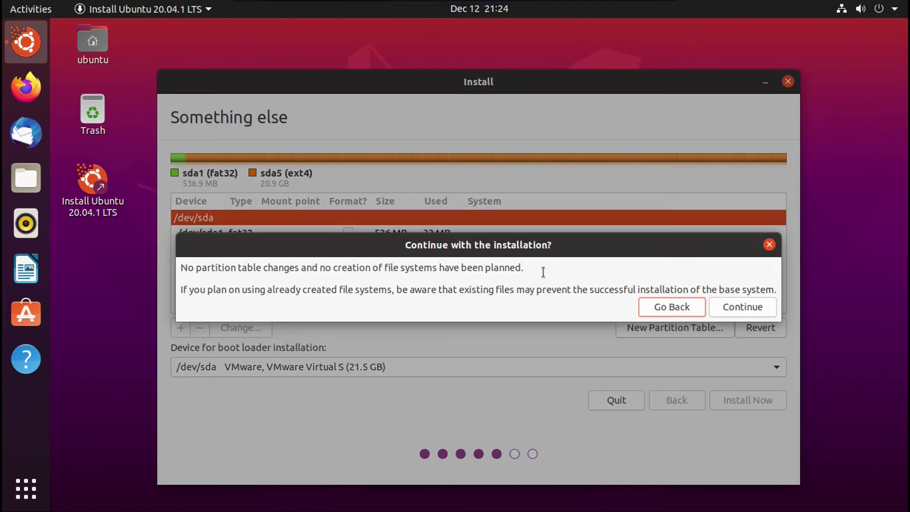
{"action": "left_click", "coordinate": [754, 309]}
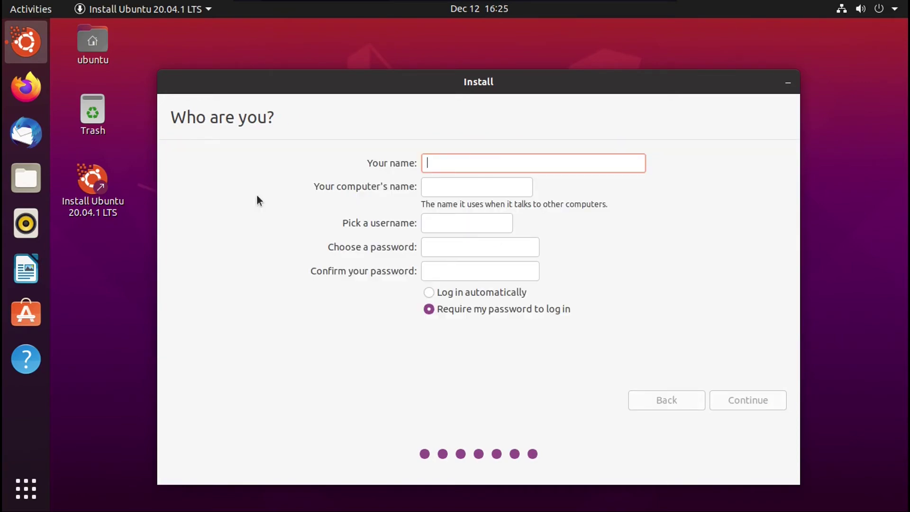
Step: Enter the user's full name, replace the computer name with YouTube-VM, and type the account password
{"action": "type", "text": "Drew Howden Tech"}
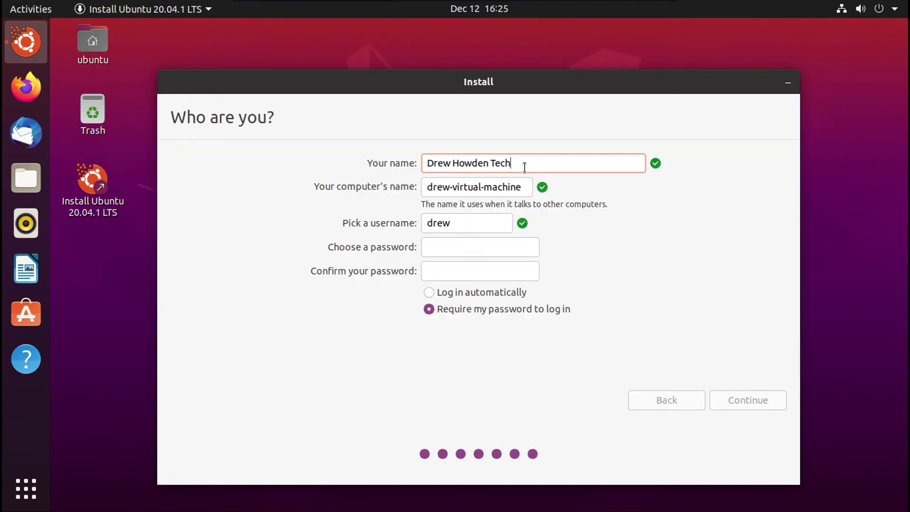
{"action": "left_click_drag", "start_coordinate": [524, 187], "coordinate": [427, 186]}
{"action": "type", "text": "YouTube-VM"}
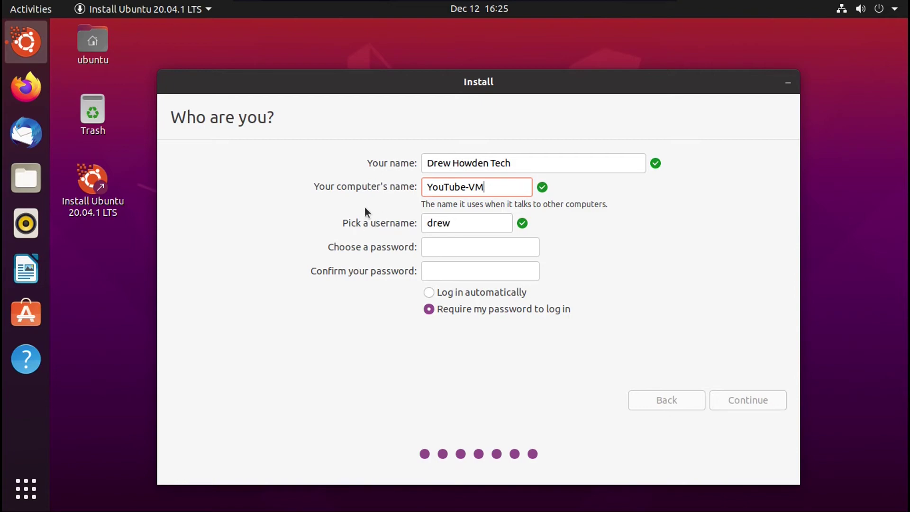
{"action": "left_click", "coordinate": [426, 244]}
{"action": "type", "text": "************"}
{"action": "key", "text": "Tab"}
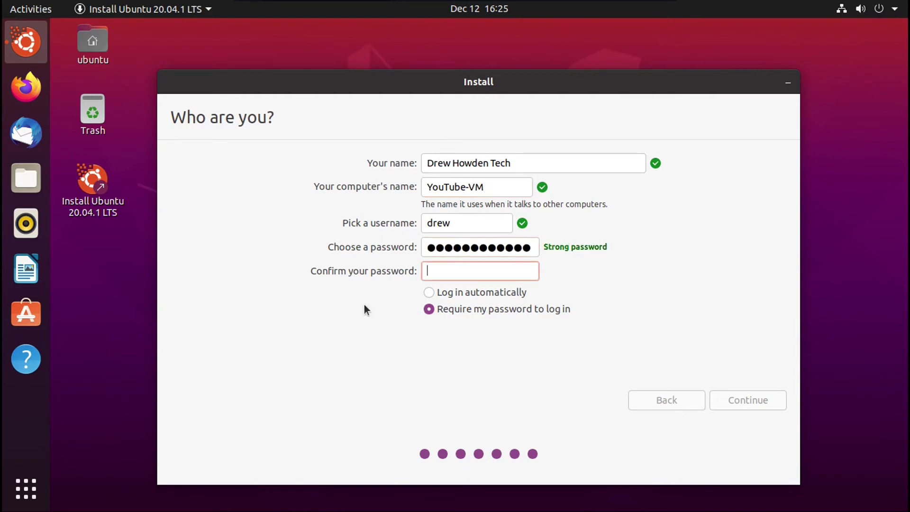
{"action": "type", "text": "************"}
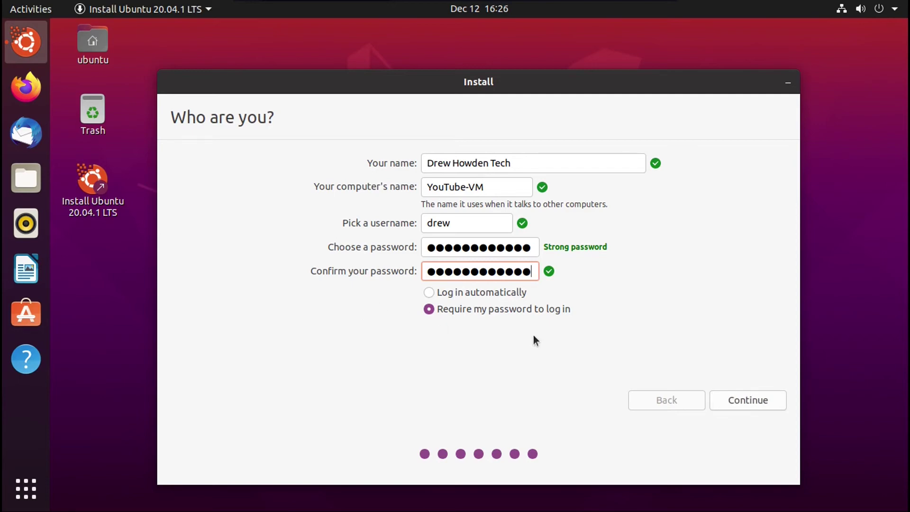
Step: Start installing, dismiss the restore-applications error, and choose Restart Now
{"action": "left_click", "coordinate": [763, 400]}
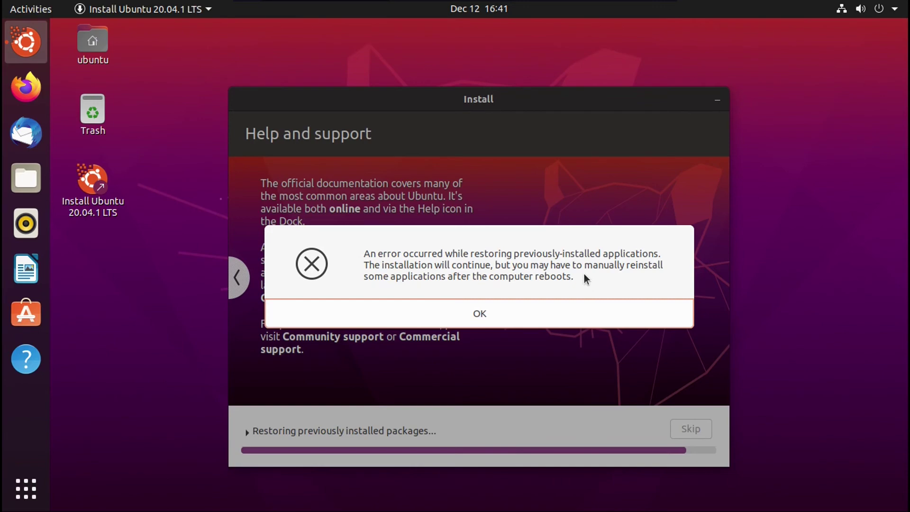
{"action": "left_click", "coordinate": [545, 315]}
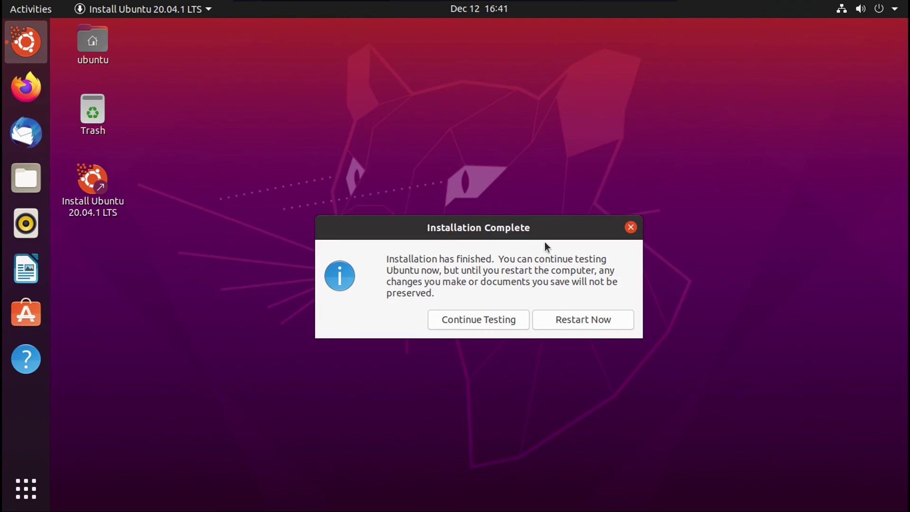
{"action": "left_click", "coordinate": [593, 320]}
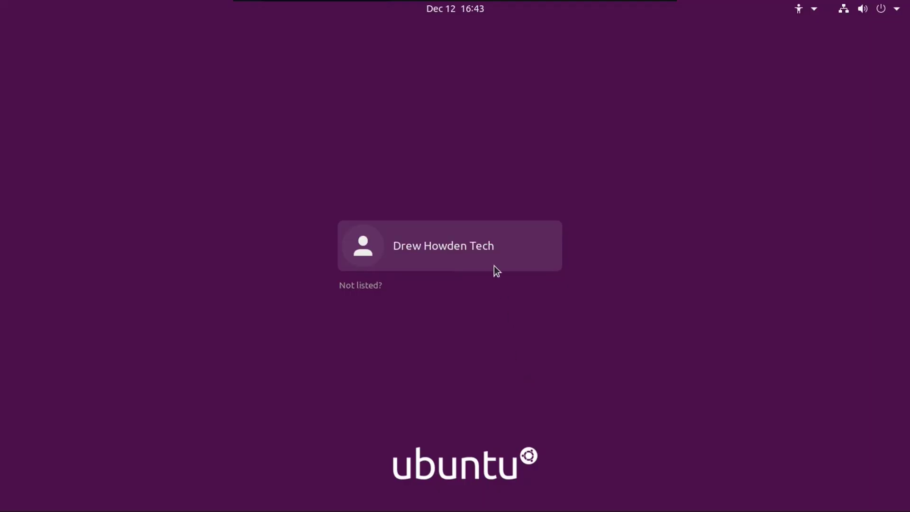
Step: Log in to the new Ubuntu system with the user's account password
{"action": "left_click", "coordinate": [494, 265]}
{"action": "type", "text": "***"}
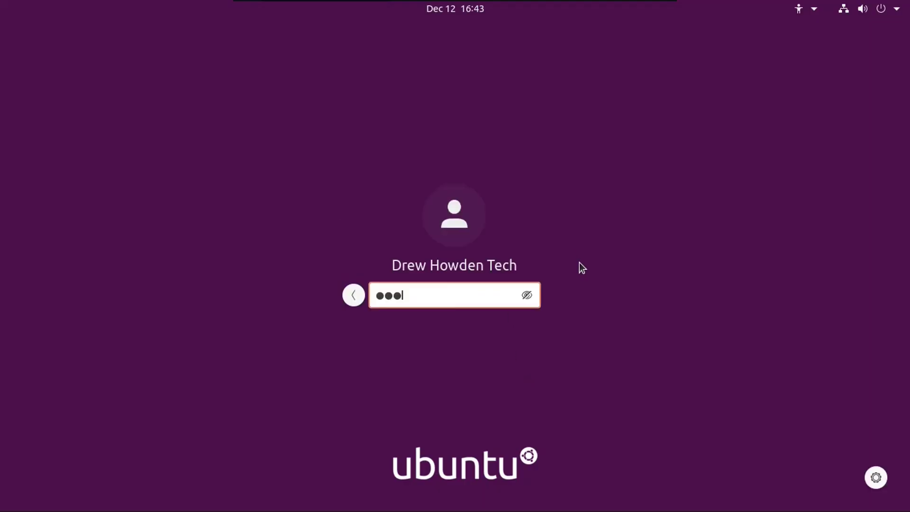
{"action": "key", "text": "Return"}
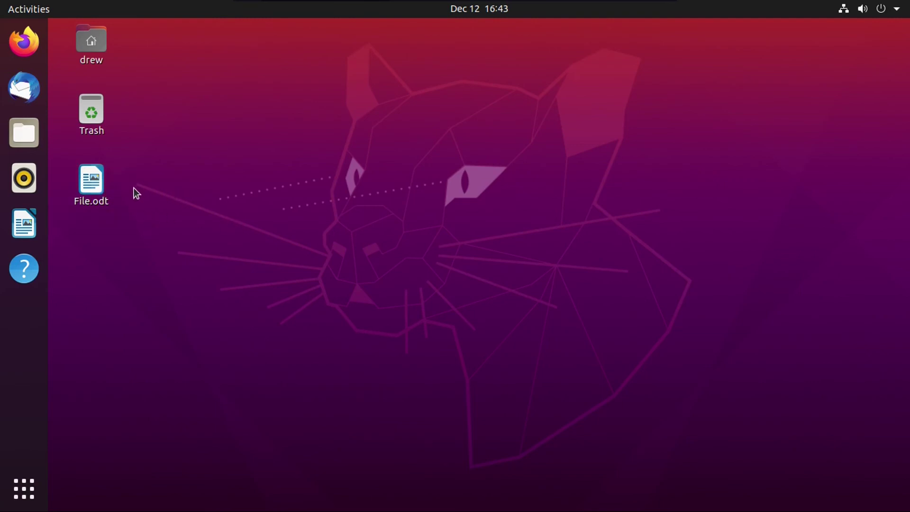
Step: Open File.odt from the desktop to confirm it survived, then quit Writer with Ctrl+Q
{"action": "left_click", "coordinate": [110, 188]}
{"action": "double_click", "coordinate": [110, 188]}
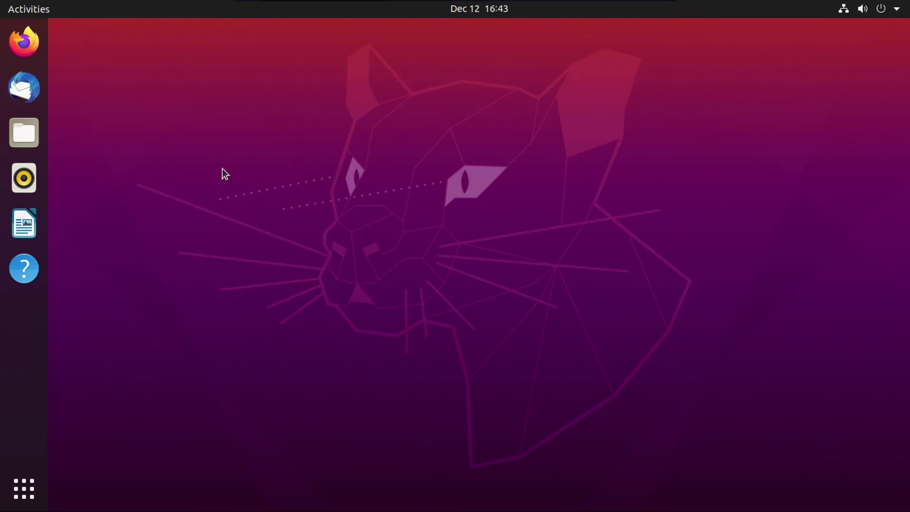
{"action": "key", "text": "ctrl+q"}
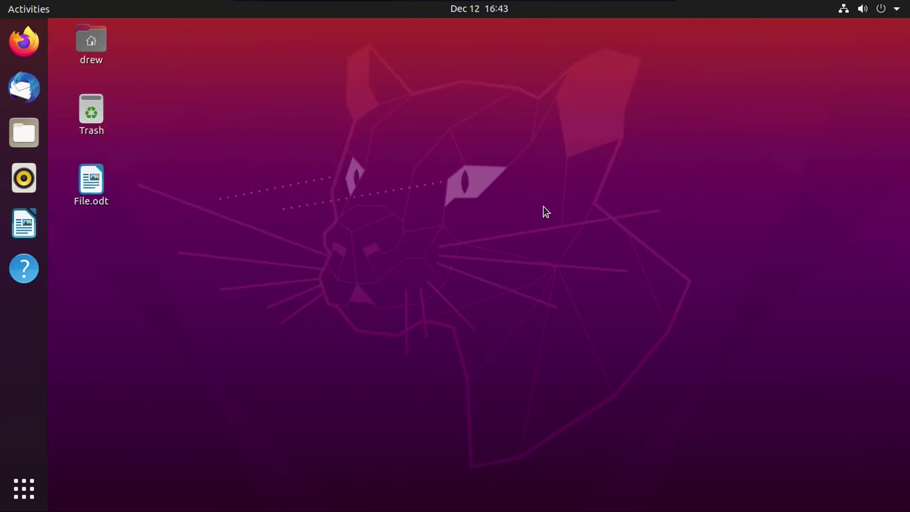